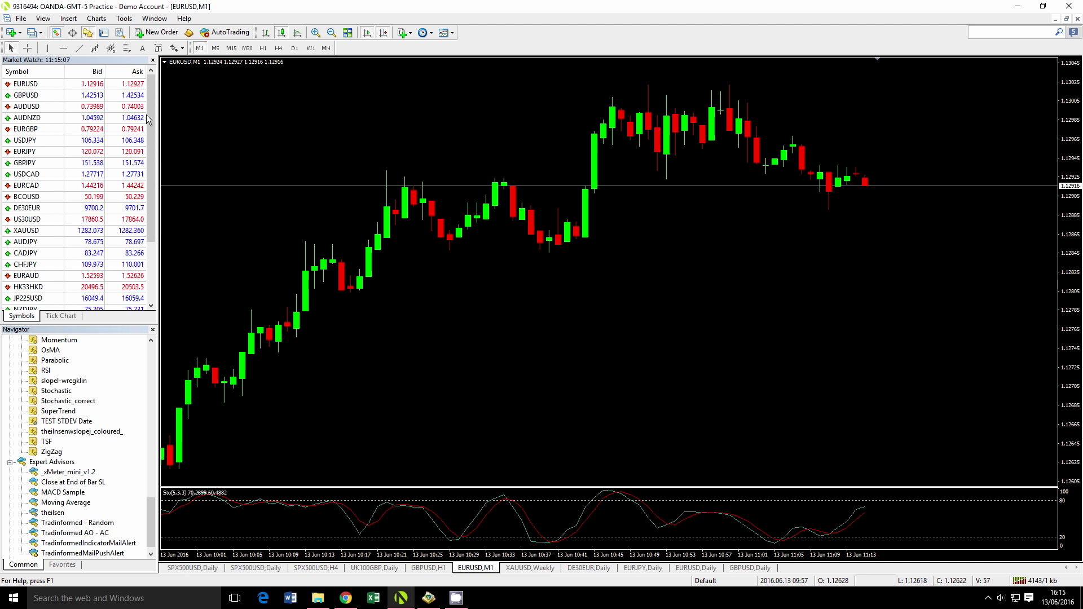
In Tools > Options > Notifications, enable push and trade-transaction notifications with the MetaQuotes ID
click(124, 18)
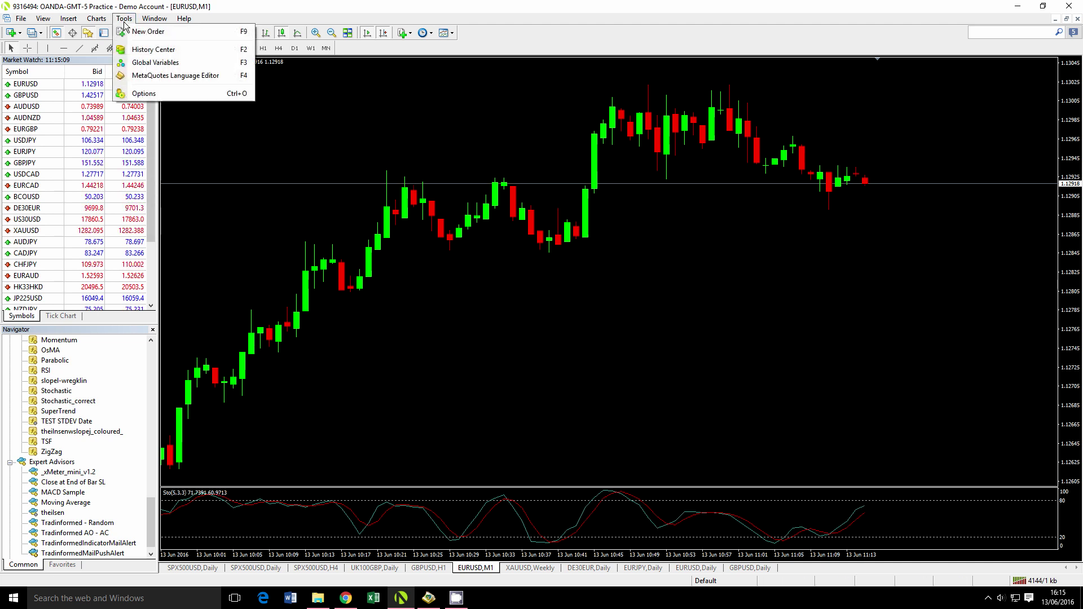
click(162, 93)
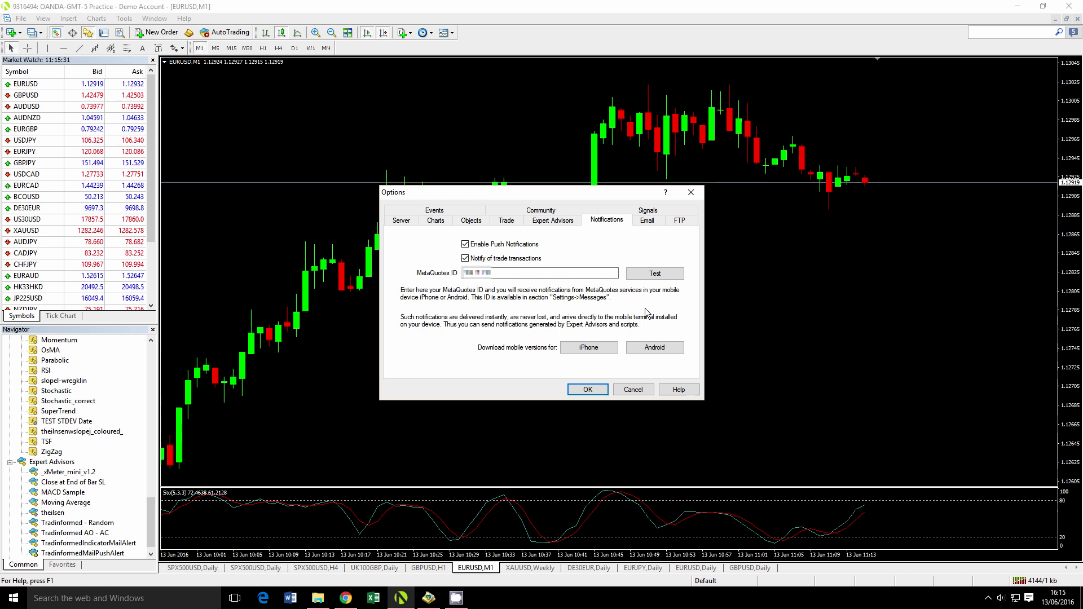
click(598, 390)
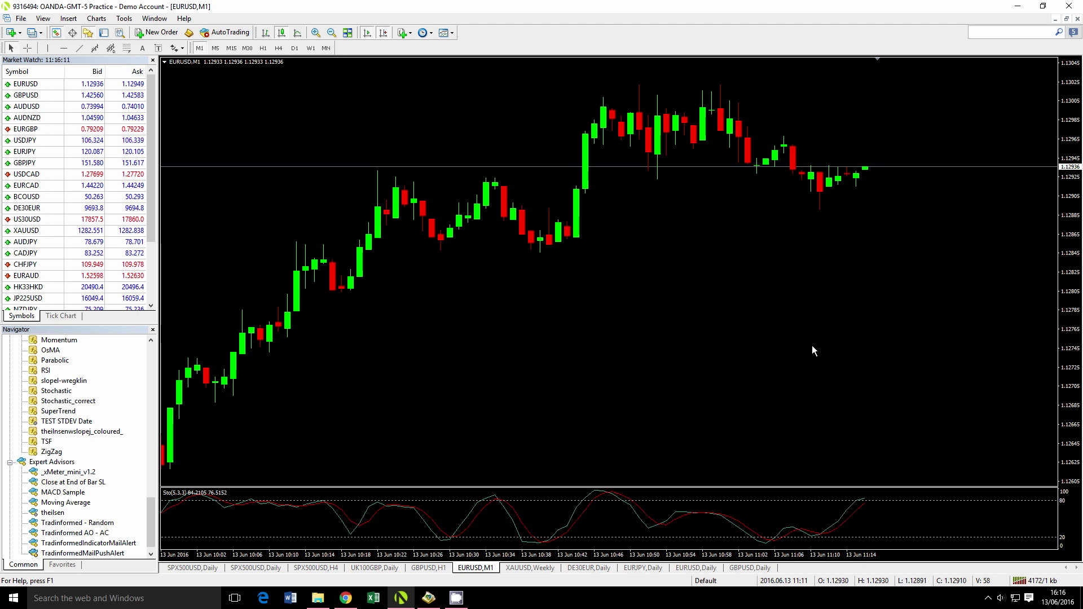
click(428, 598)
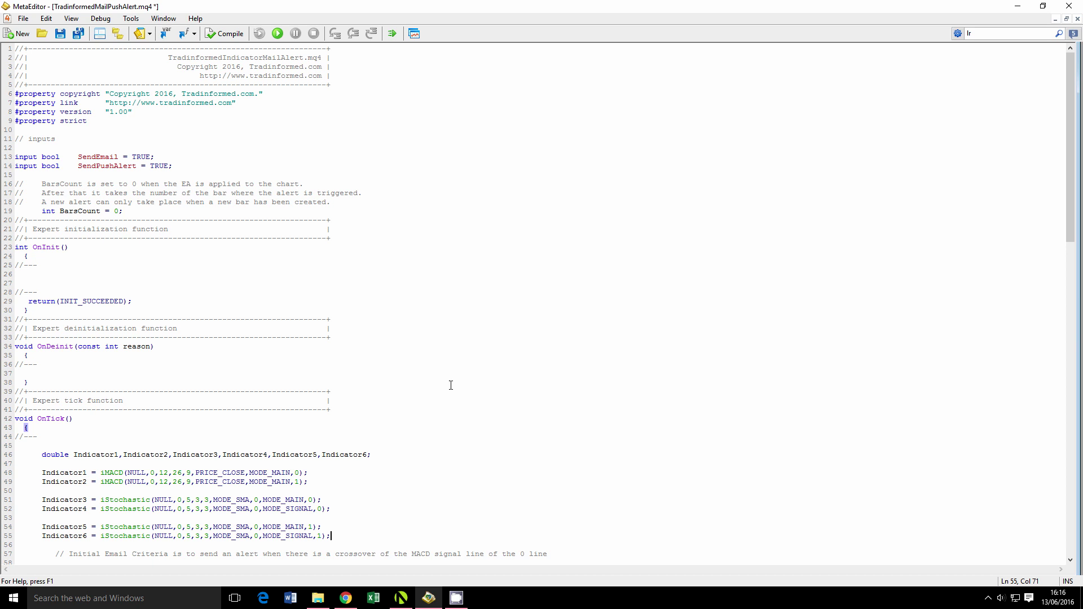
click(401, 598)
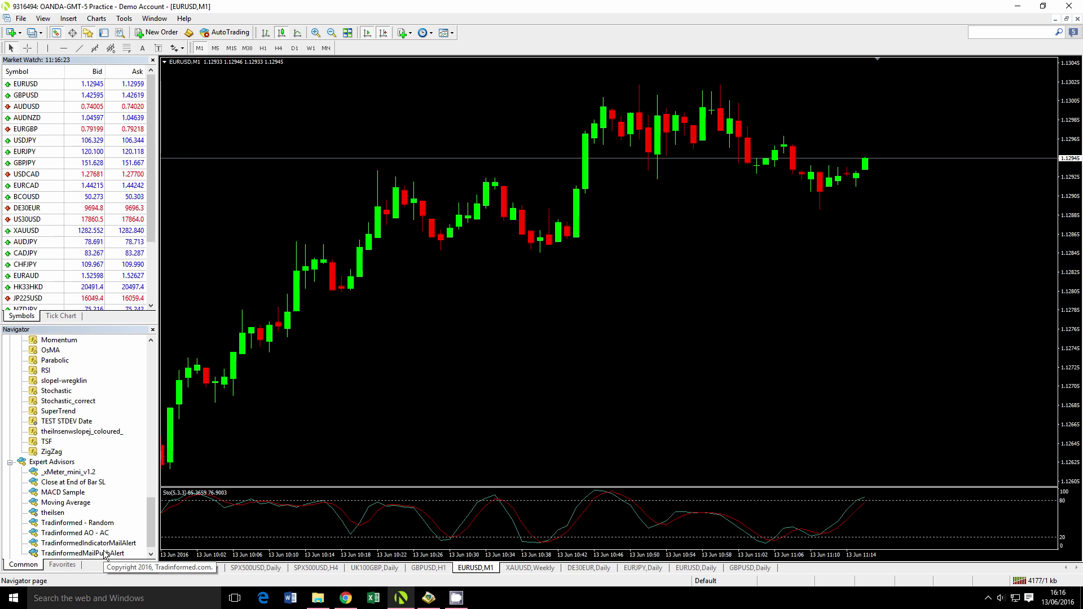
Drop TradinformedMailPushAlert on the EURUSD chart with SendEmail false and SendPushAlert true
drag(104, 554, 809, 364)
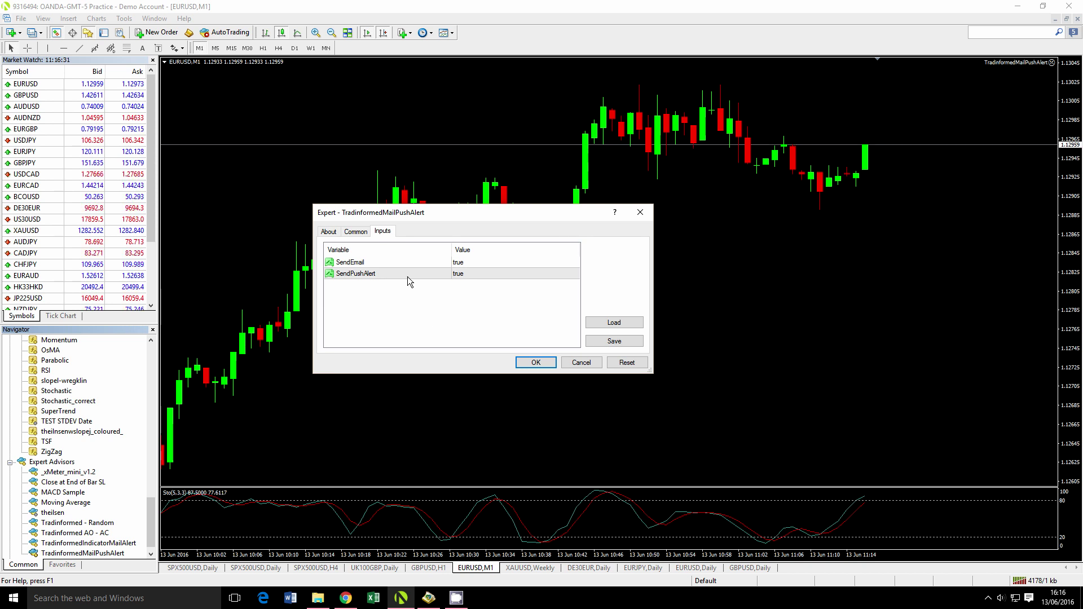
click(382, 272)
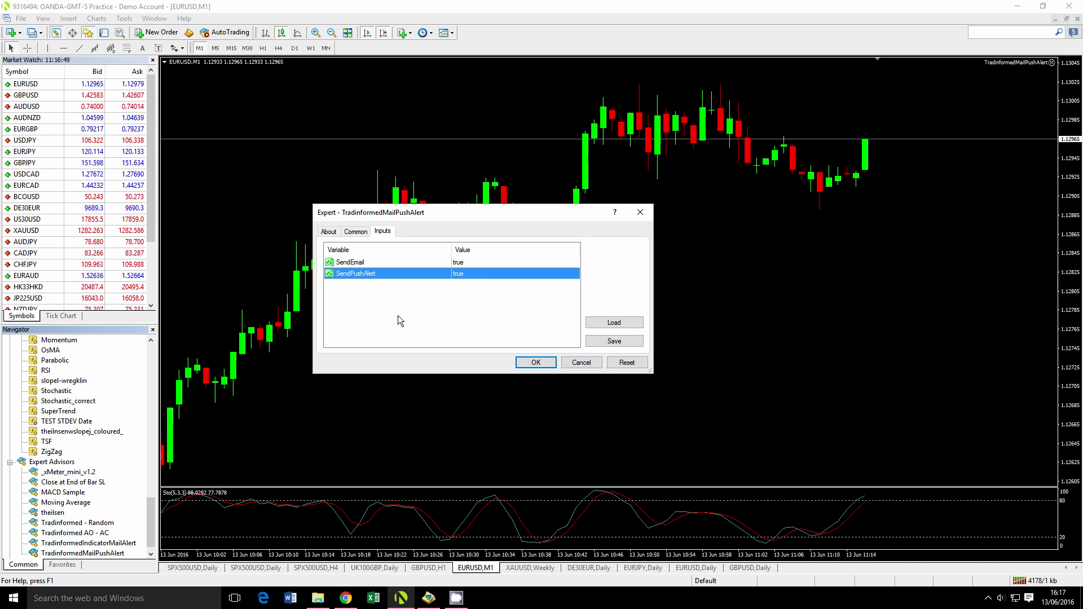
click(520, 265)
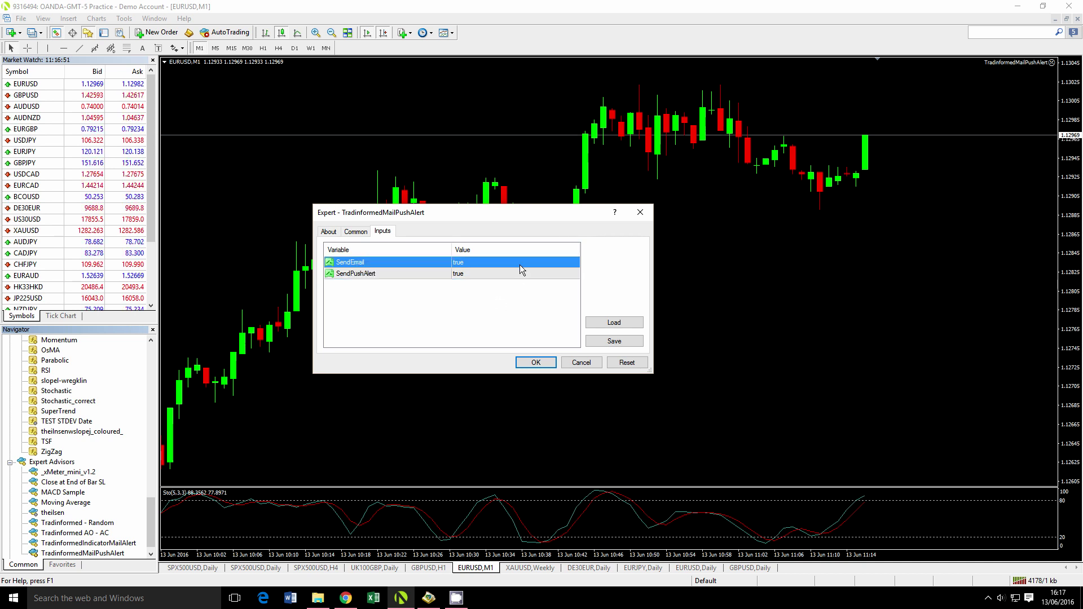
click(567, 264)
click(517, 283)
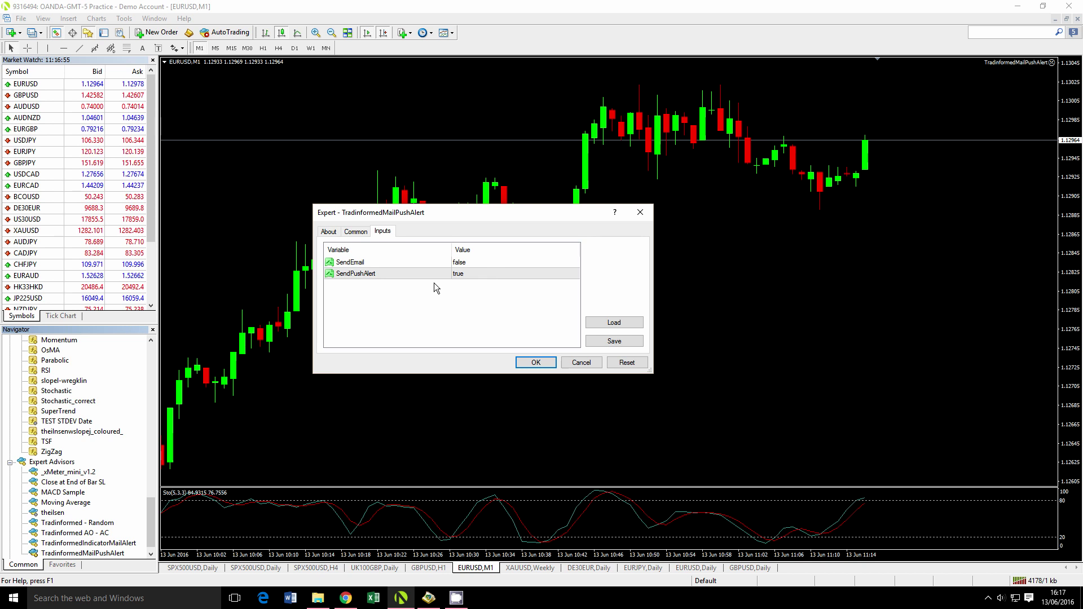
click(534, 363)
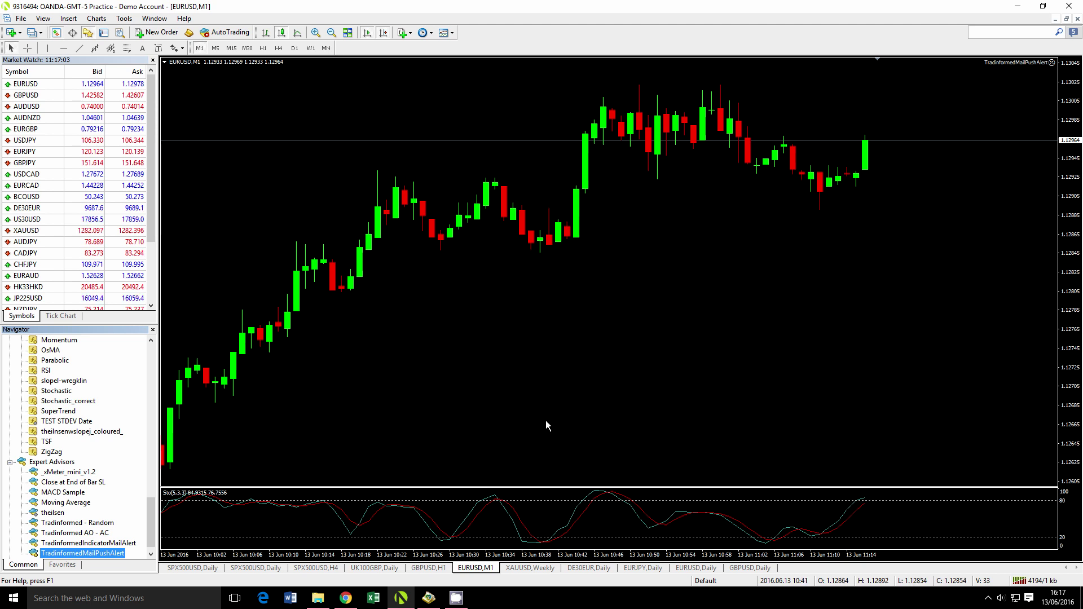
Bring up the TradinformedMailPushAlert source code in MetaEditor
click(430, 597)
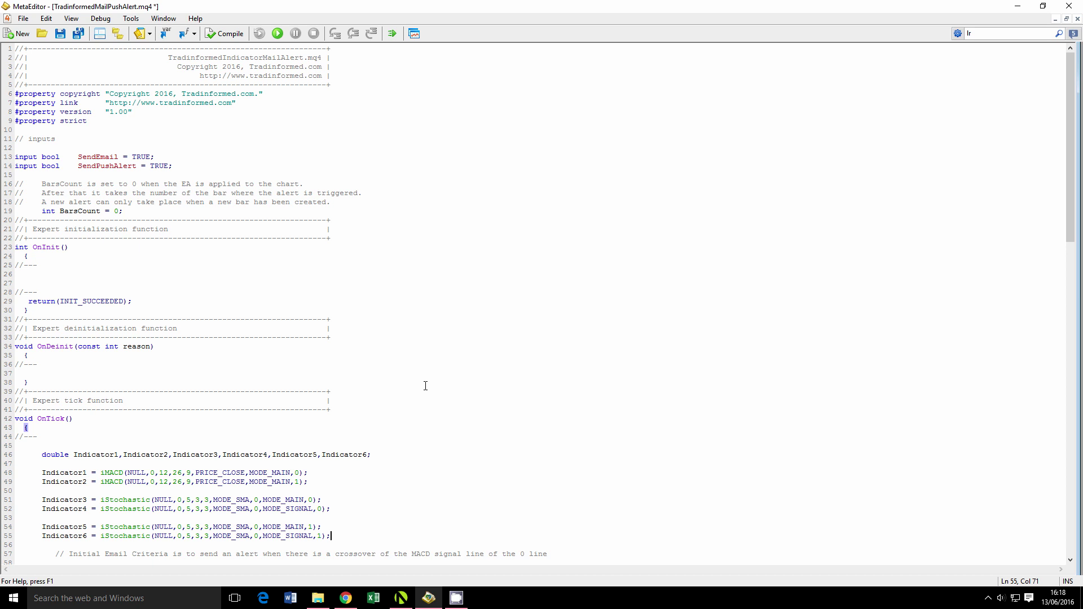
Scroll down through the OnTick code, then show the iForce page of the MQL4 docs in Chrome
scroll(427, 386, down, 2)
scroll(426, 384, down, 3)
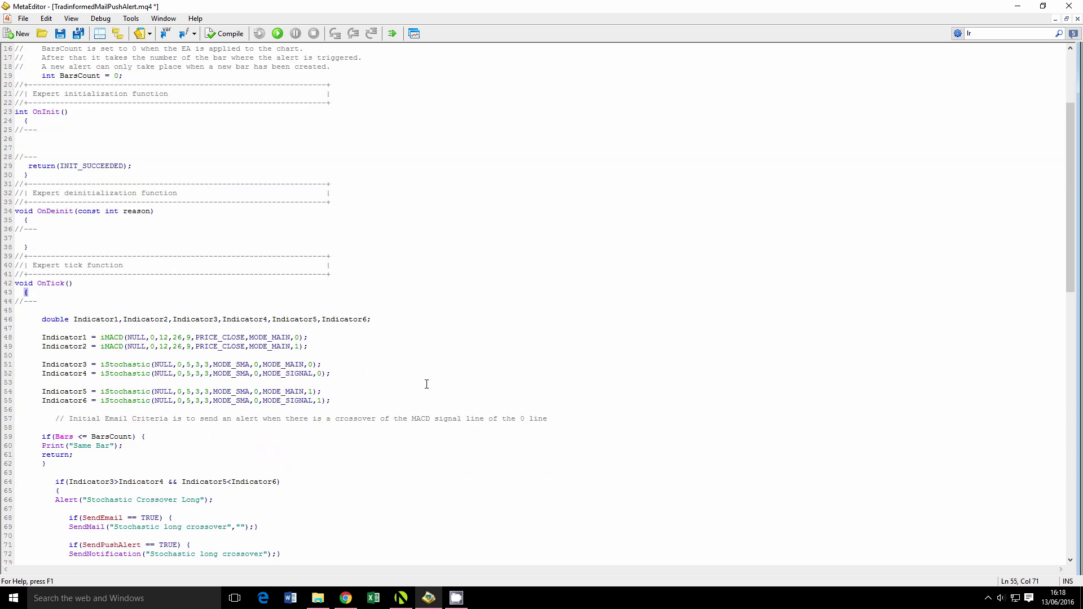
scroll(406, 440, down, 1)
scroll(407, 440, down, 2)
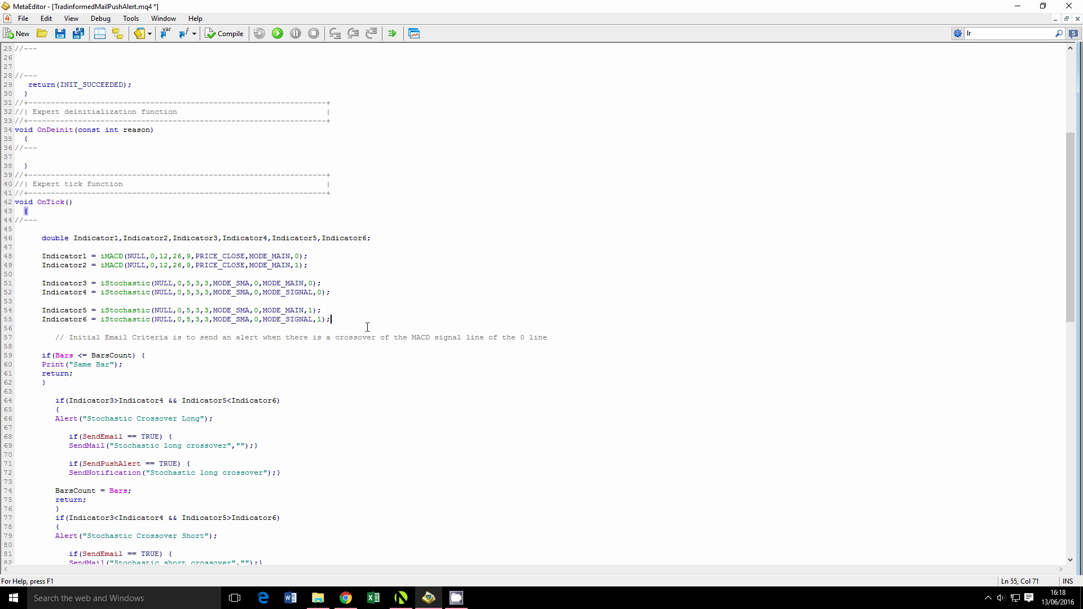
click(354, 599)
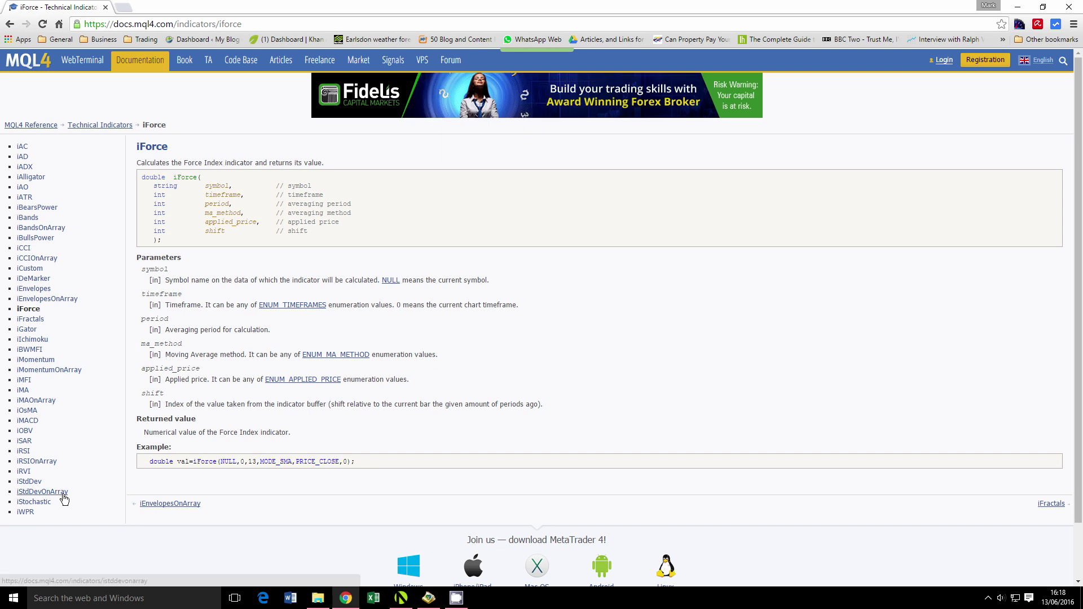
Open and scroll through the iStochastic reference page
click(44, 506)
scroll(83, 486, down, 1)
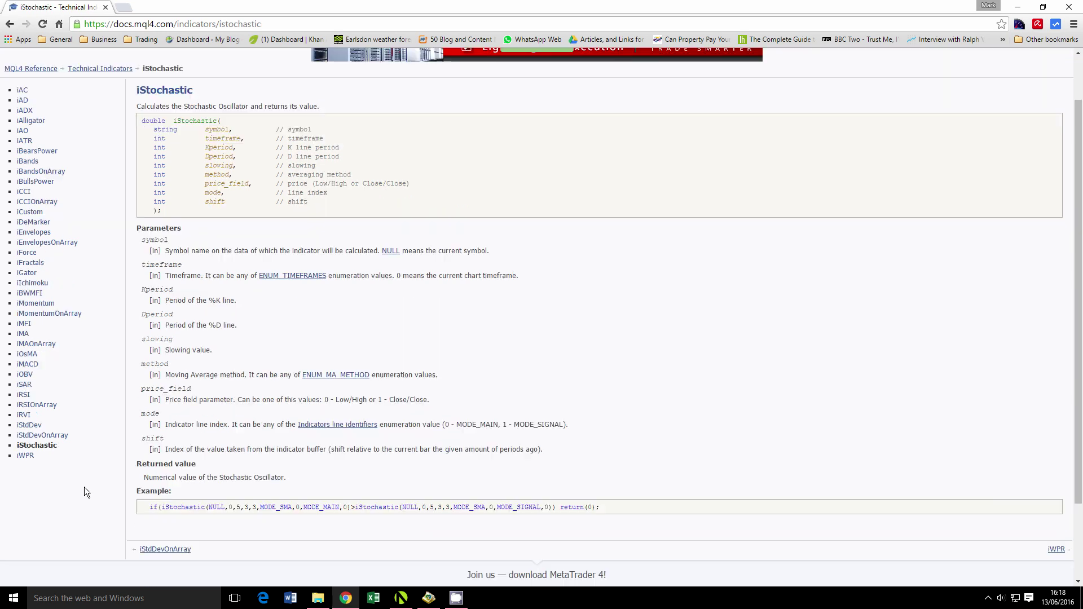
scroll(124, 482, down, 1)
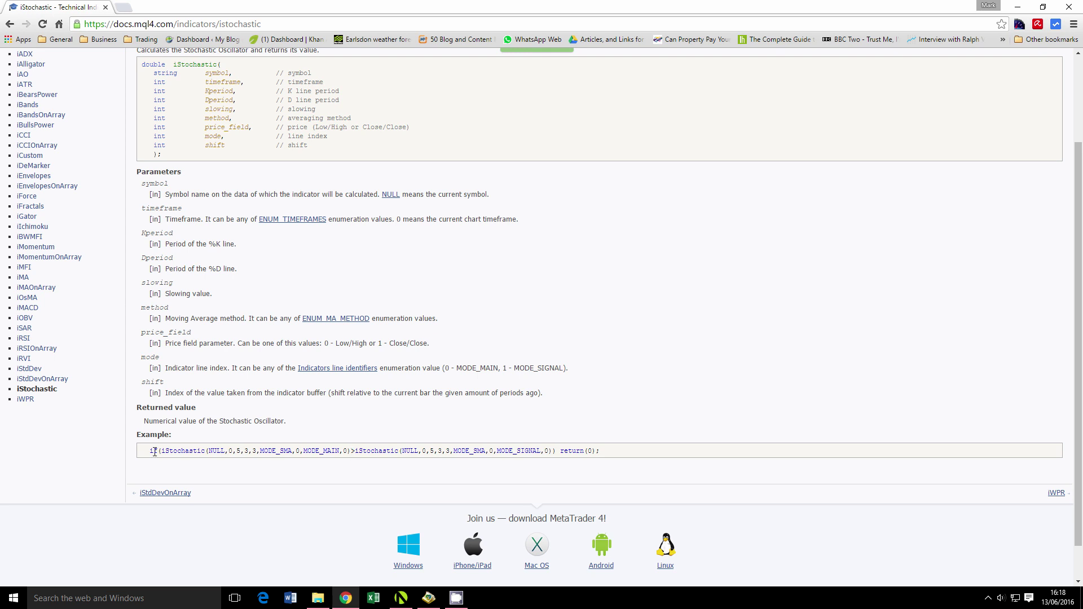
scroll(23, 468, up, 1)
scroll(23, 468, down, 1)
View the iRSI, iFractals and iCustom pages, then return to MetaEditor
click(23, 338)
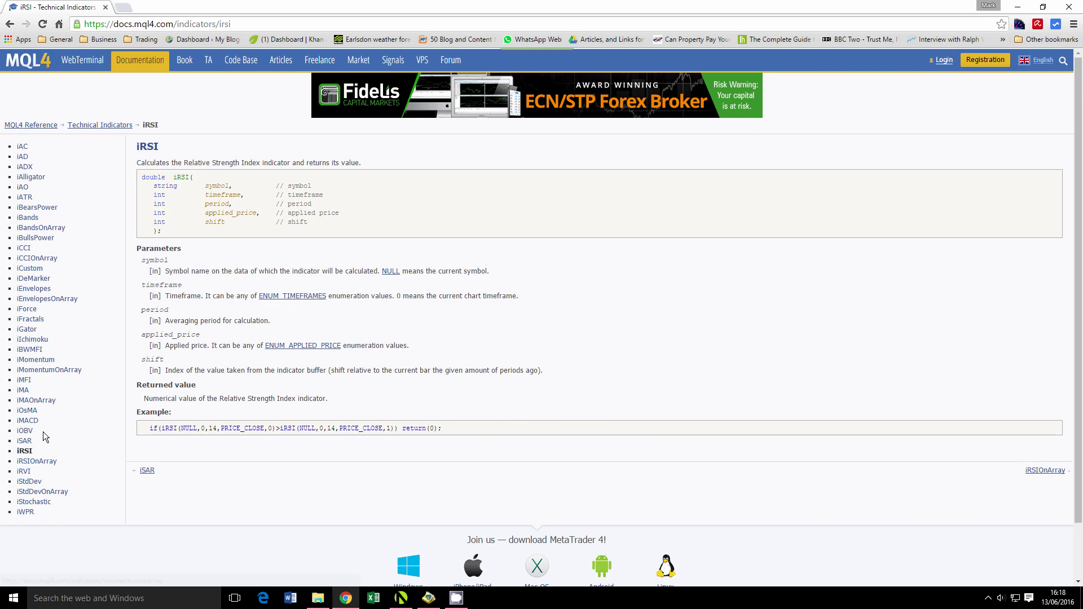
click(34, 320)
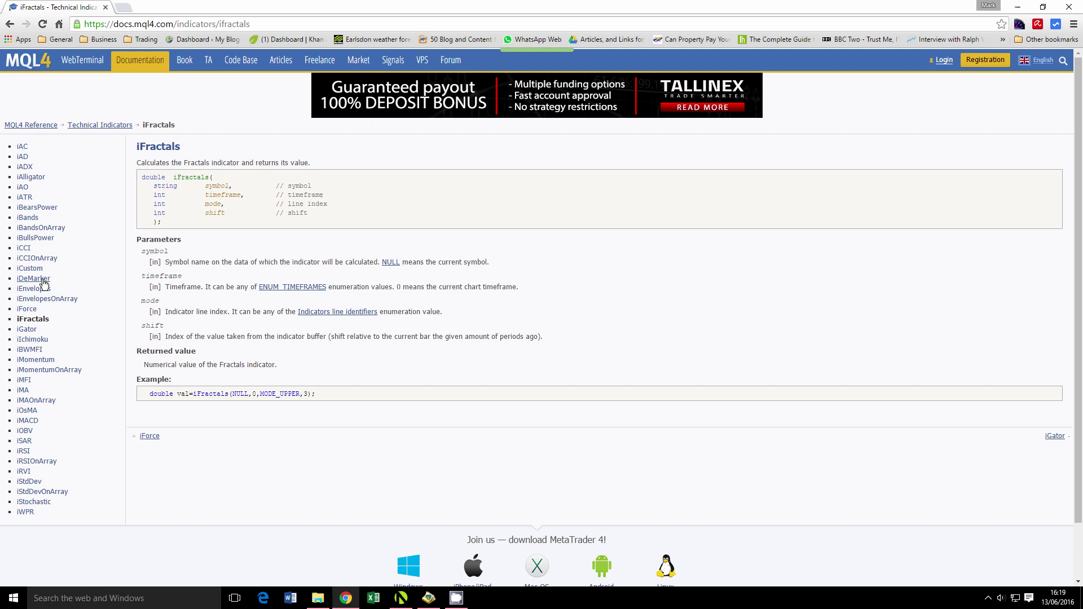
click(31, 268)
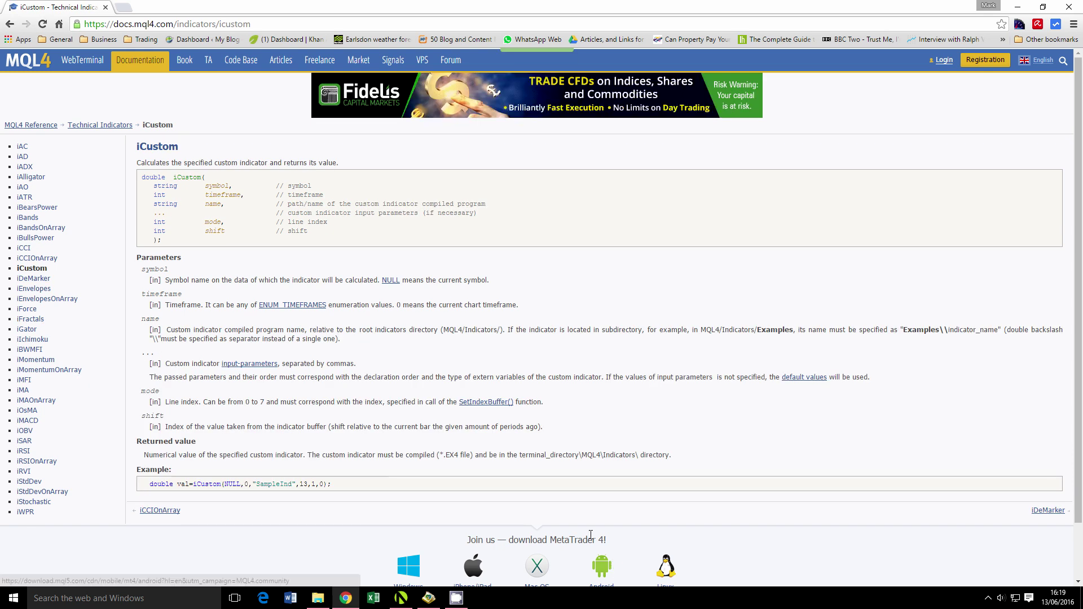
click(428, 598)
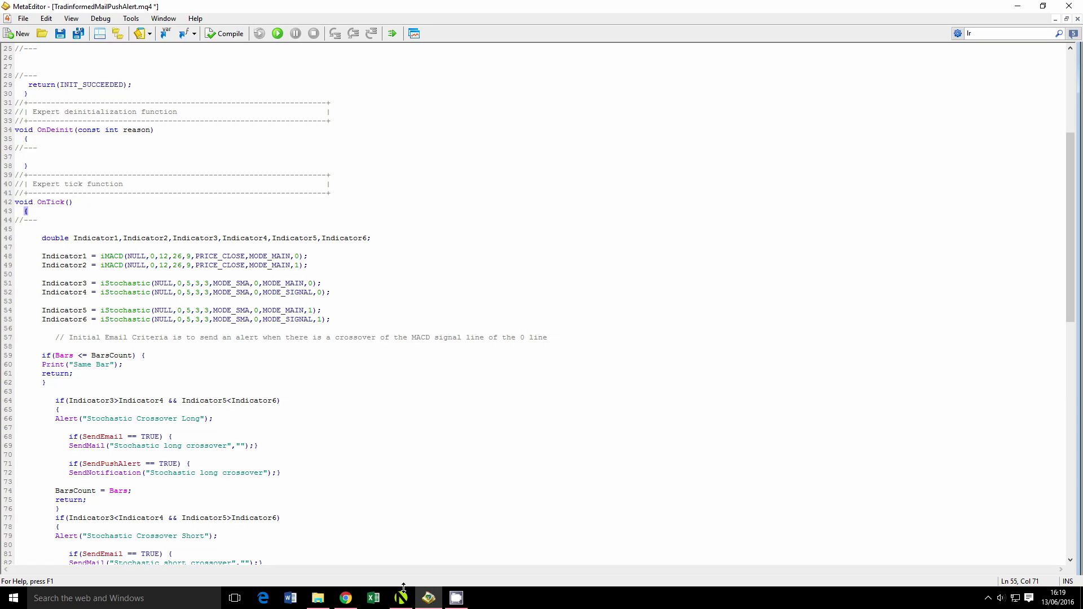
mouse_move(402, 598)
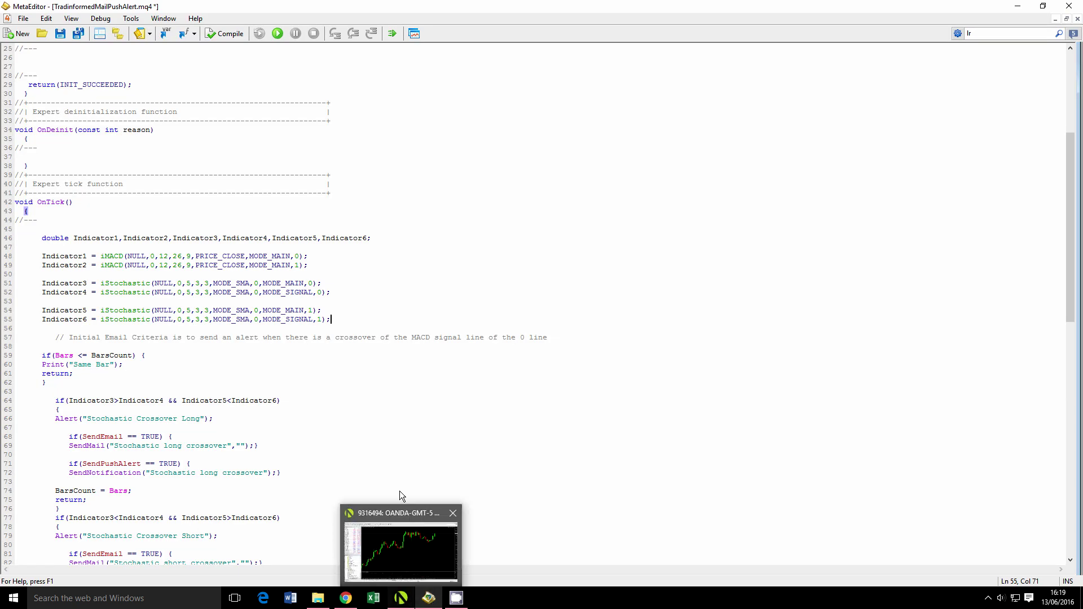
Scroll the code to the top and return to the EURUSD chart's Stochastic Crossover alerts
scroll(398, 438, up, 1)
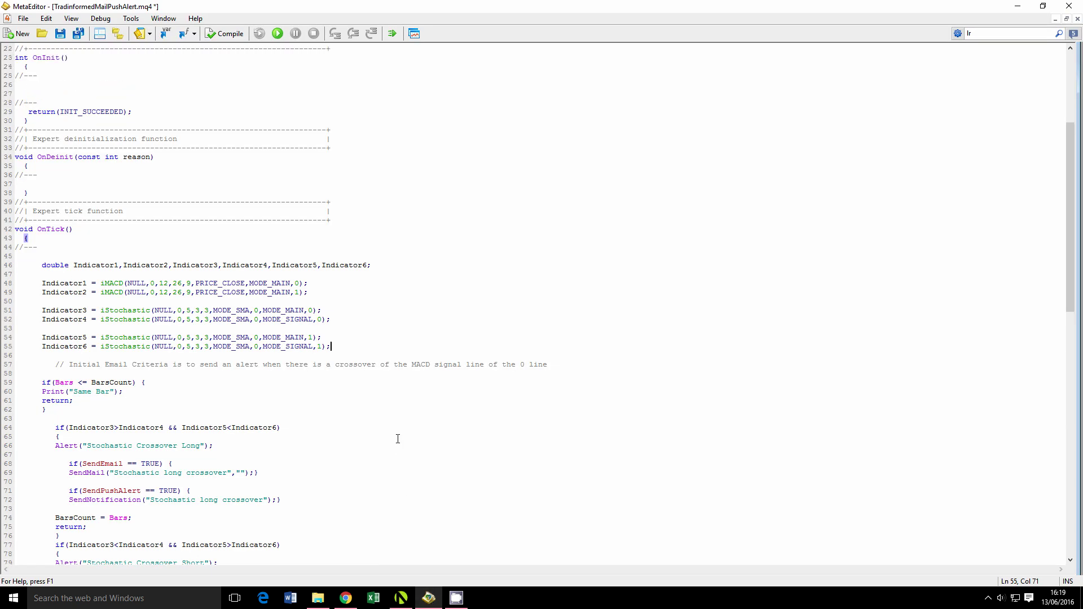
scroll(398, 438, up, 3)
scroll(400, 444, up, 4)
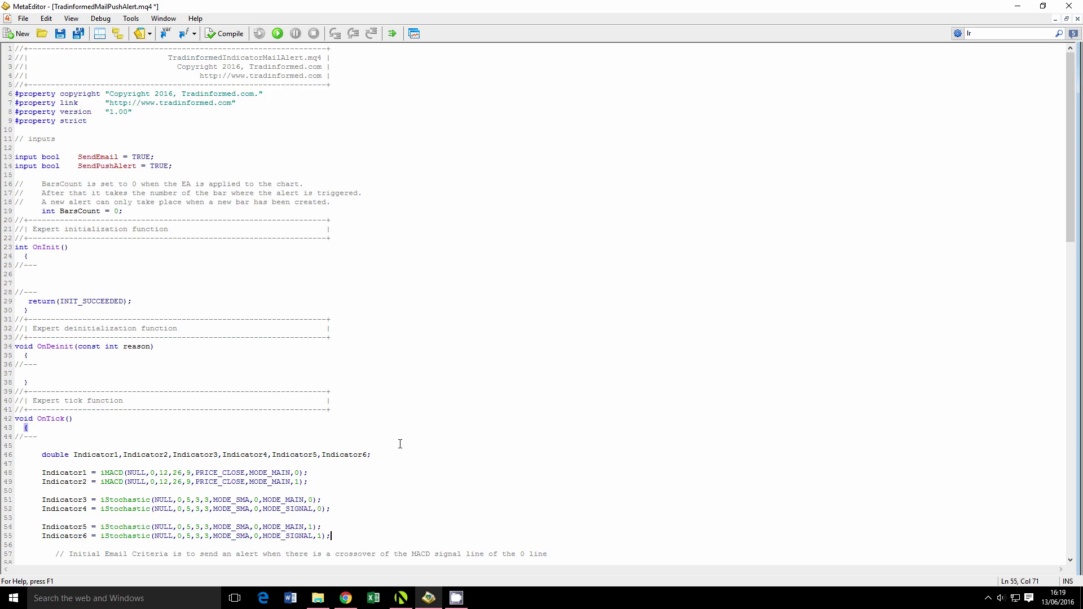
click(401, 598)
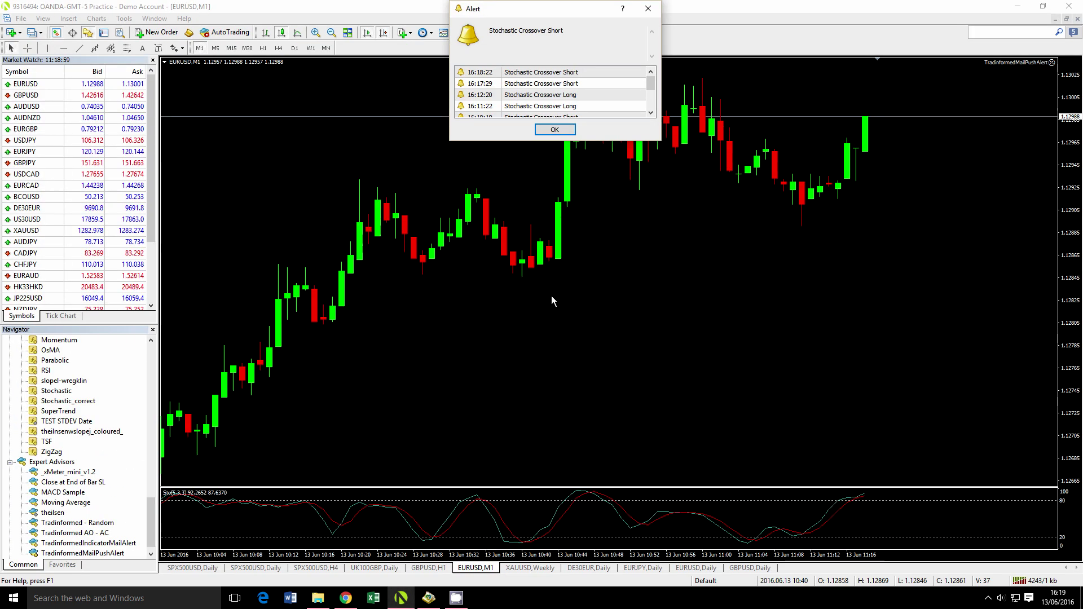